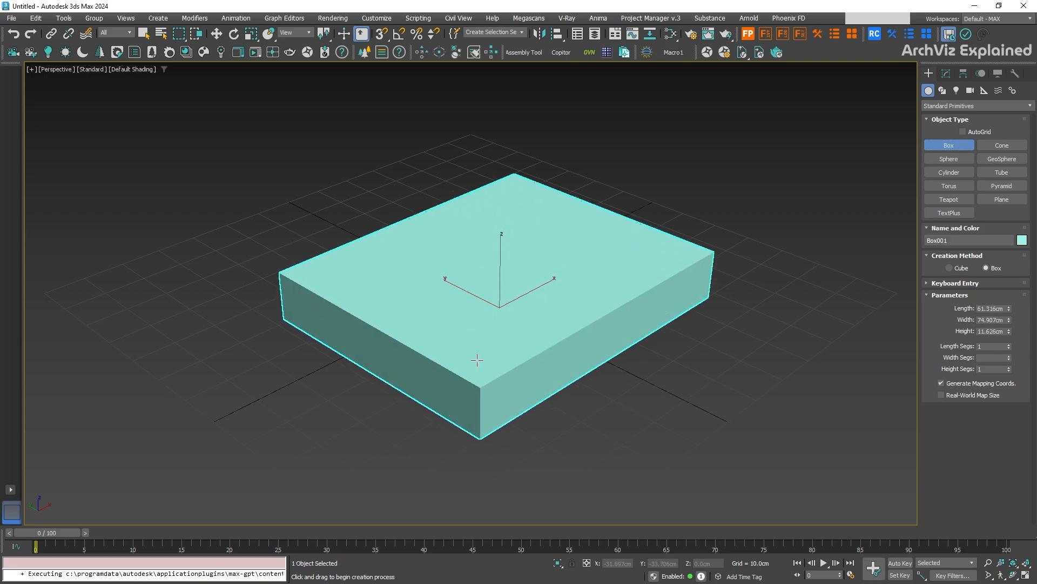
Step: Finish the box primitive at a height of about 49 cm and end box creation
left_click(502, 294)
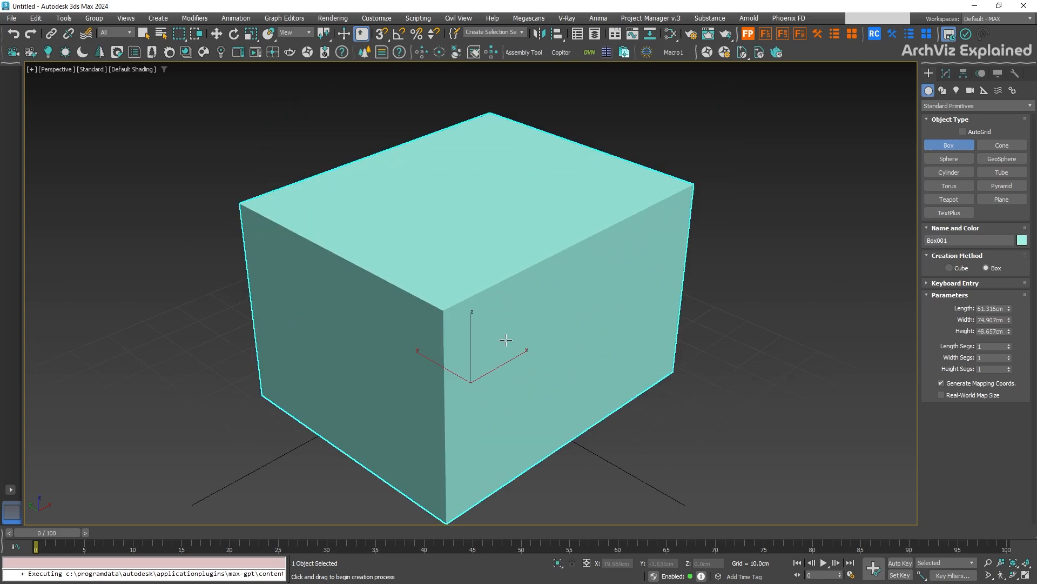
scroll(506, 339, "down", 2)
middle_click_drag(498, 322, 495, 317, "alt")
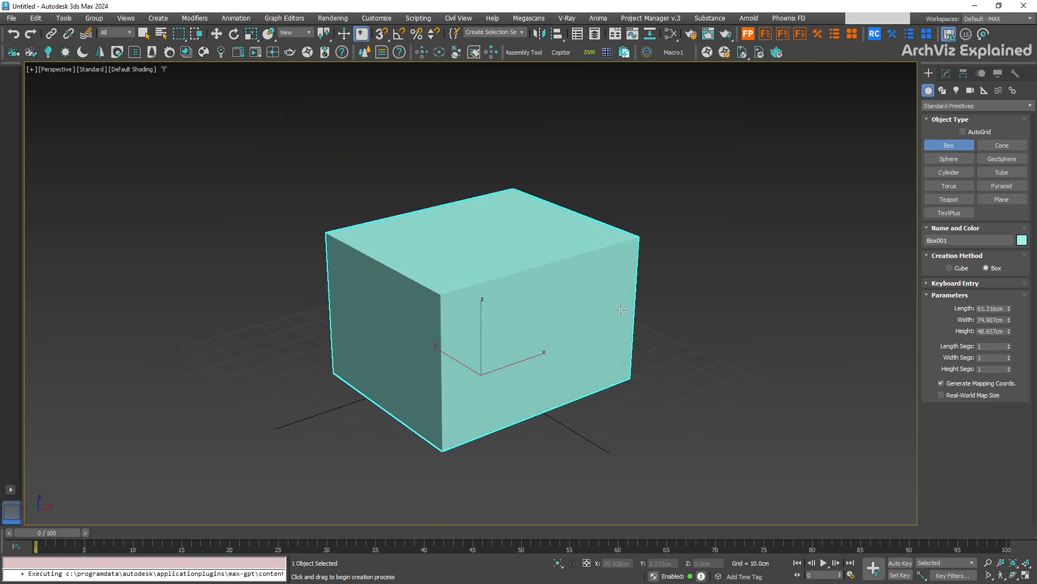
right_click(724, 290)
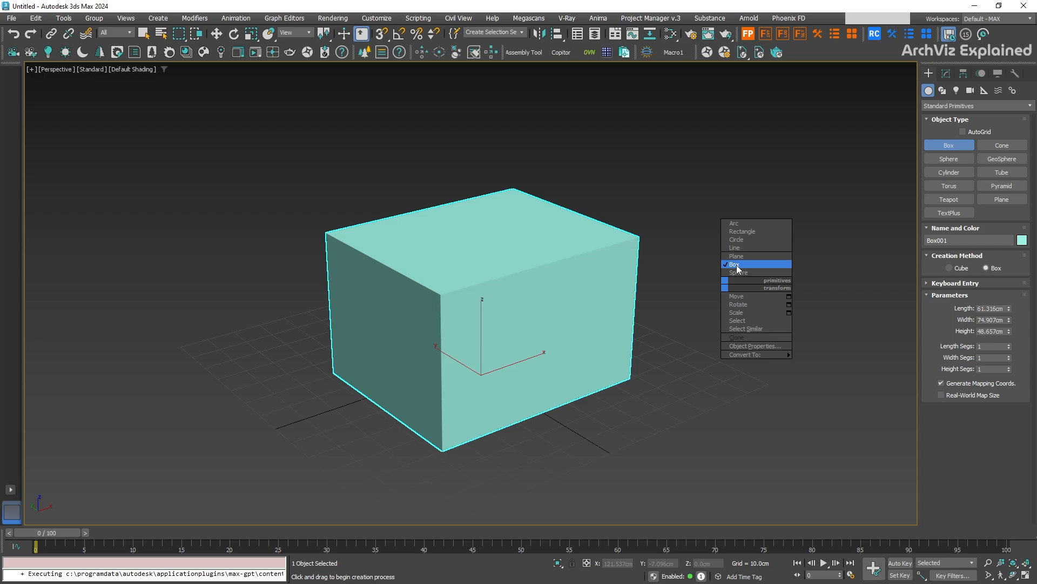
right_click(695, 284)
middle_click_drag(695, 311, 809, 404, "alt")
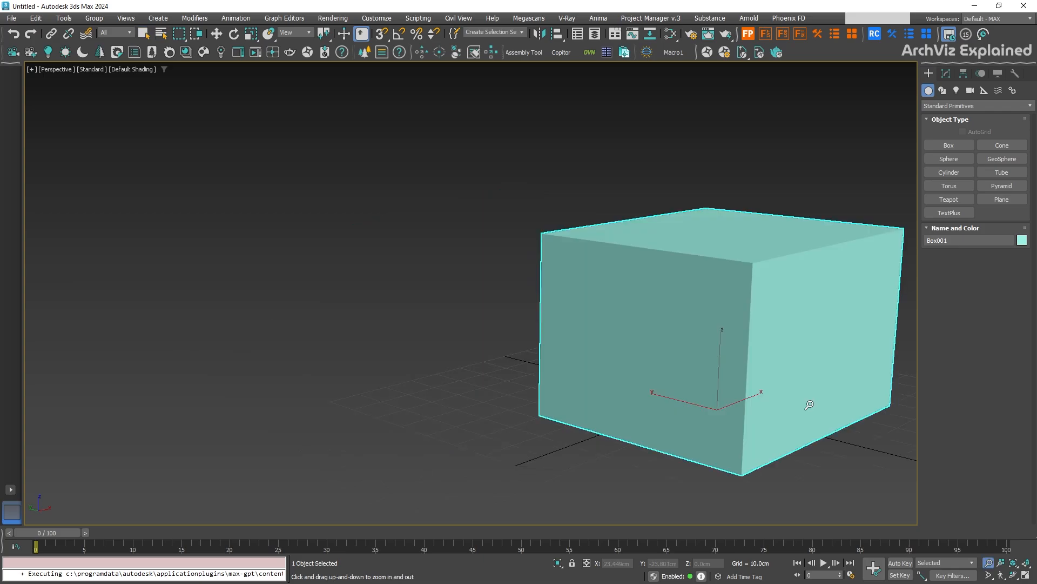
Step: Open the Slate Material Editor and check which renderers are available in Render Setup, leaving the renderer on Corona
key("m")
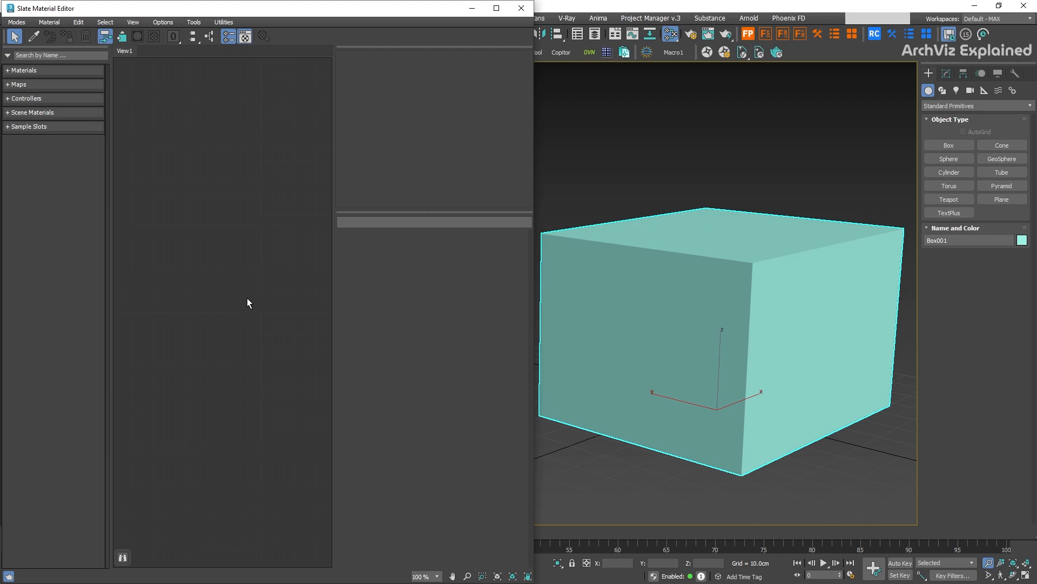
key("F10")
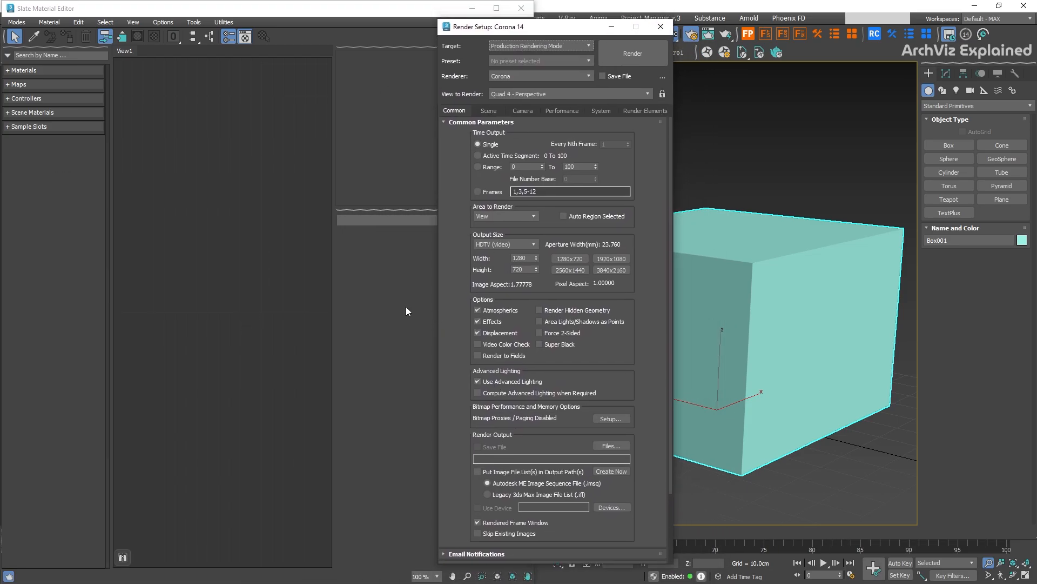
left_click(540, 75)
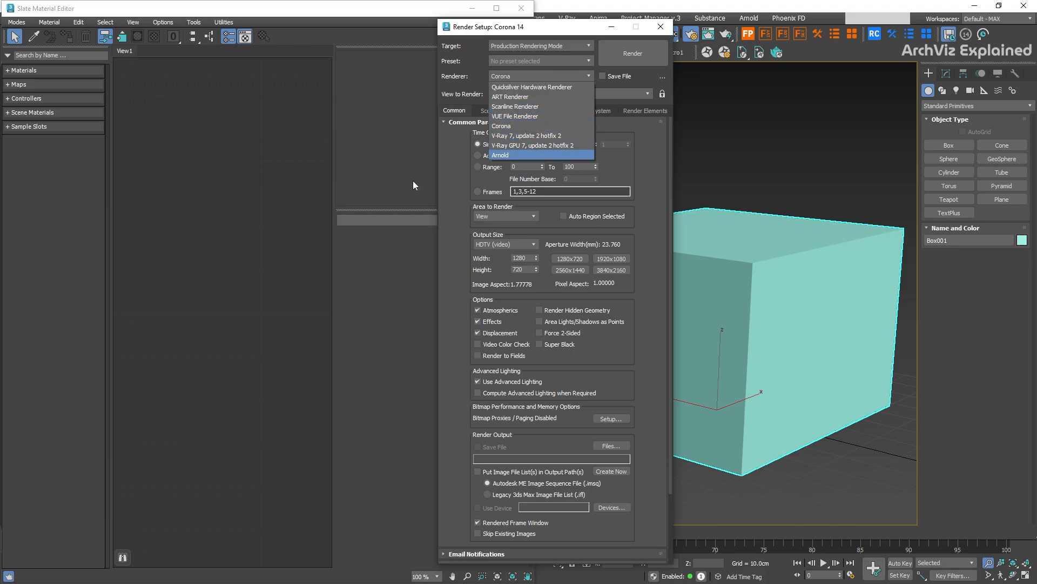
left_click(489, 39)
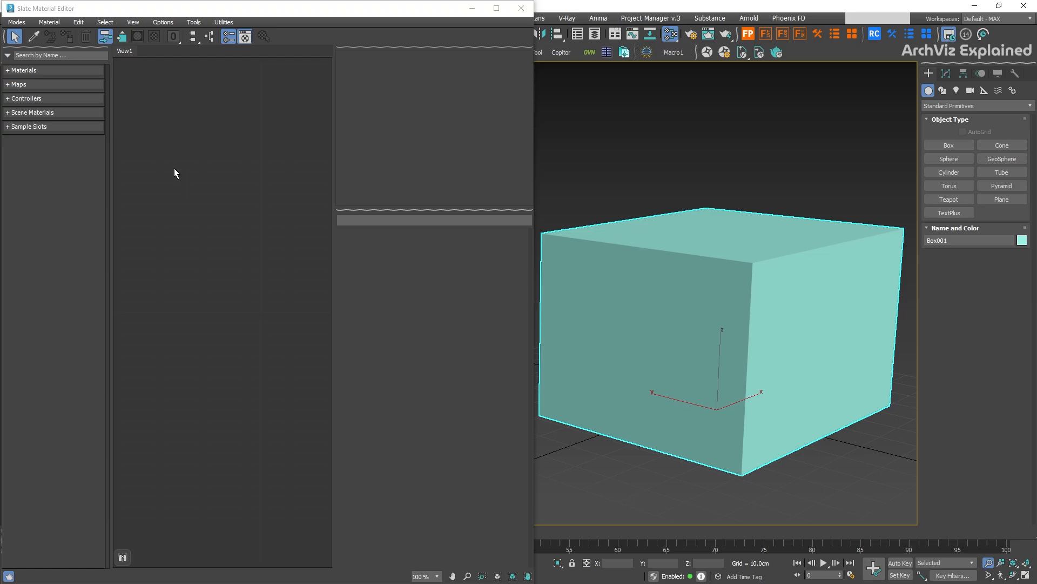
Step: Add a Physical Material from the General materials to the node view and enlarge its preview sphere
left_click(45, 71)
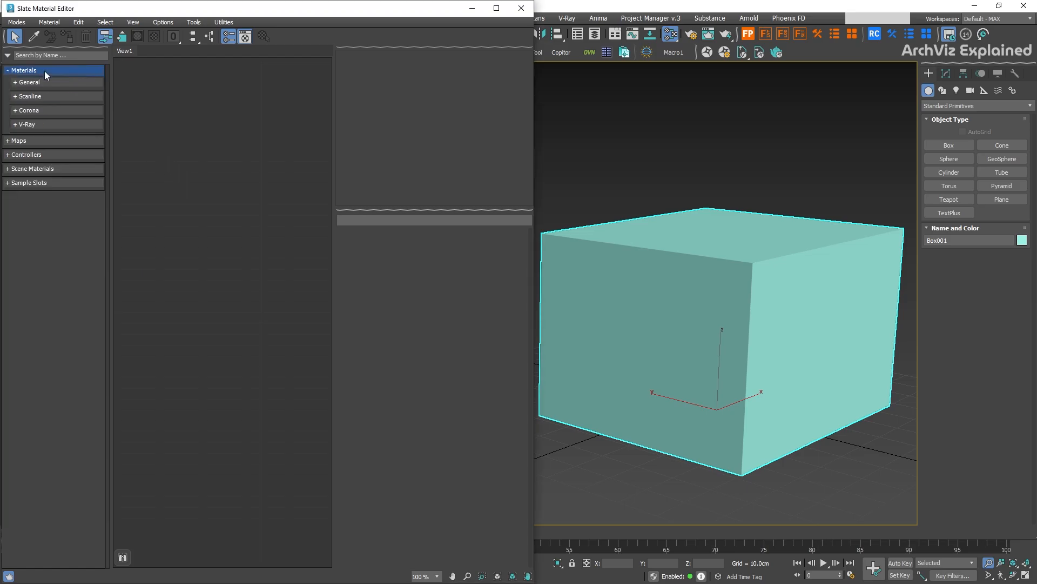
left_click(50, 83)
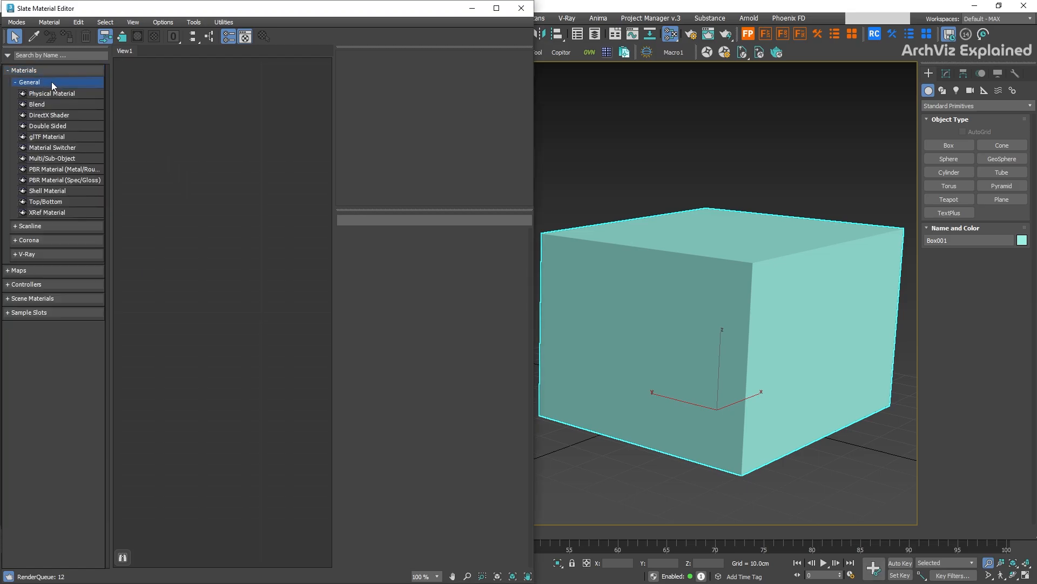
left_click_drag(56, 94, 223, 149)
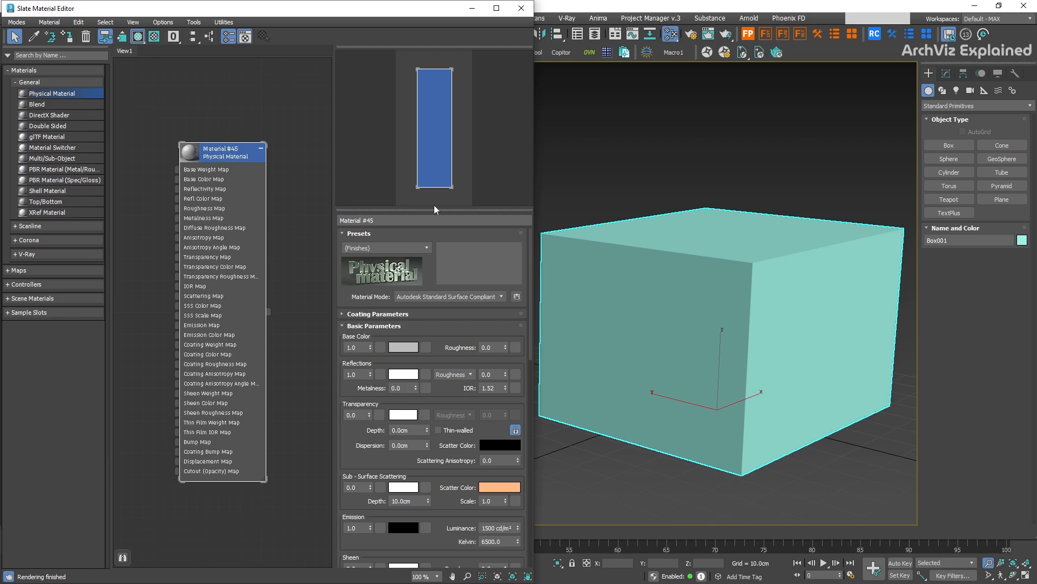
left_click_drag(434, 208, 435, 106)
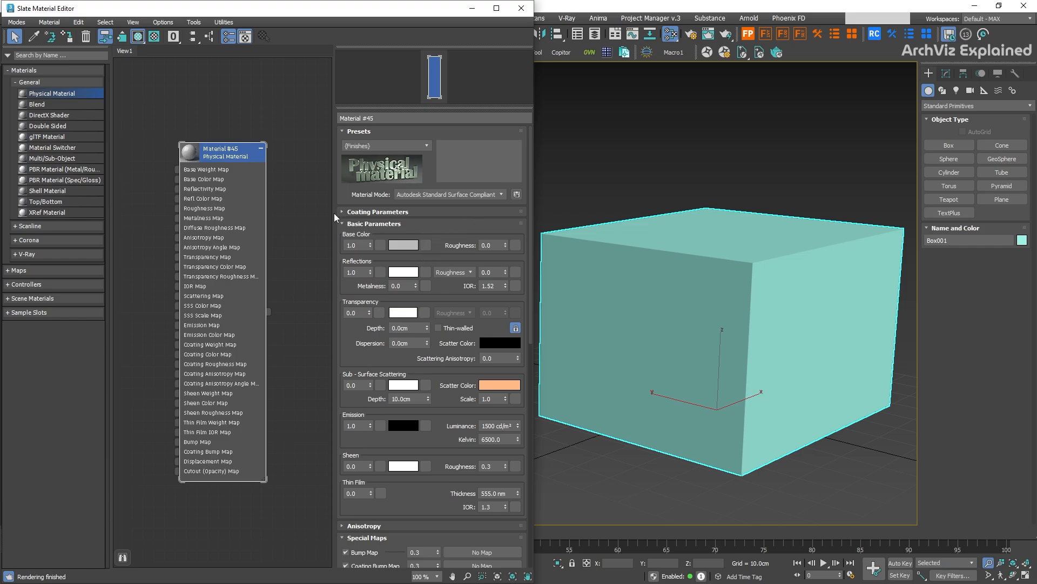
double_click(189, 153)
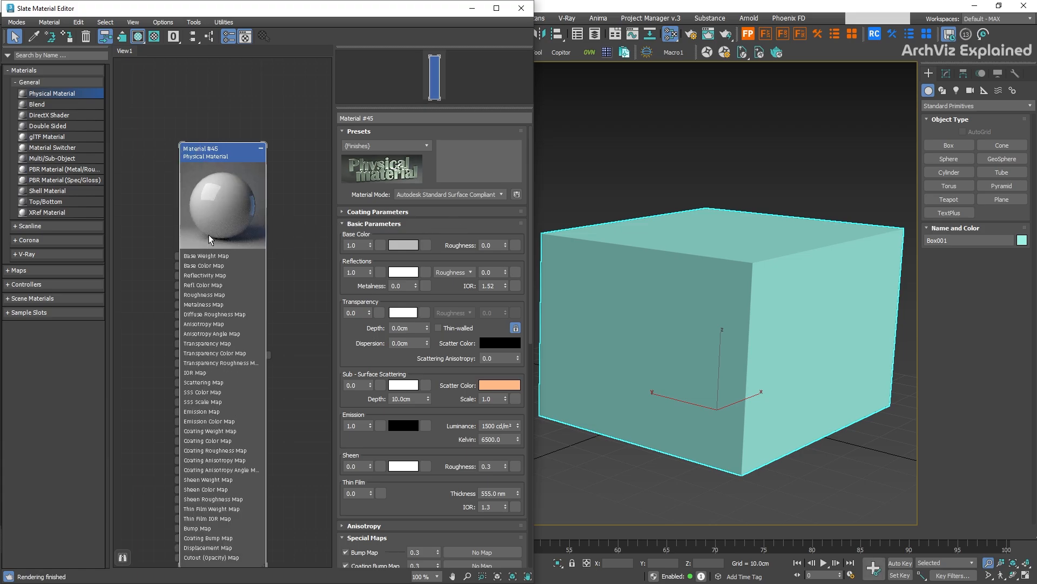
scroll(212, 238, "up", 5)
middle_click_drag(241, 230, 243, 317)
Step: Test the material's reflection roughness at 1 and 0, and settle on 0.3
left_click_drag(495, 272, 468, 274)
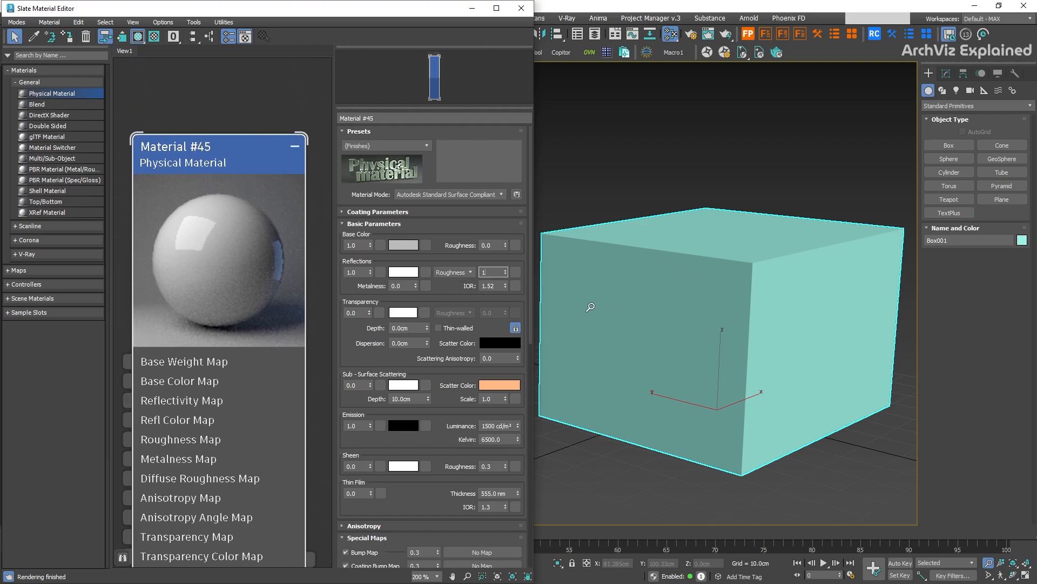
type("1")
key("Return")
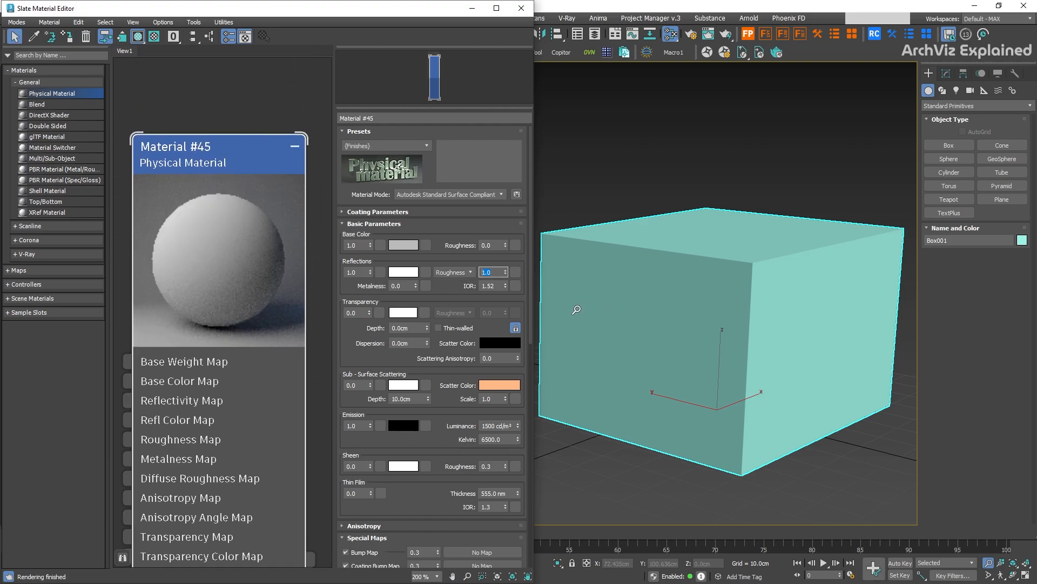
type("0")
key("Return")
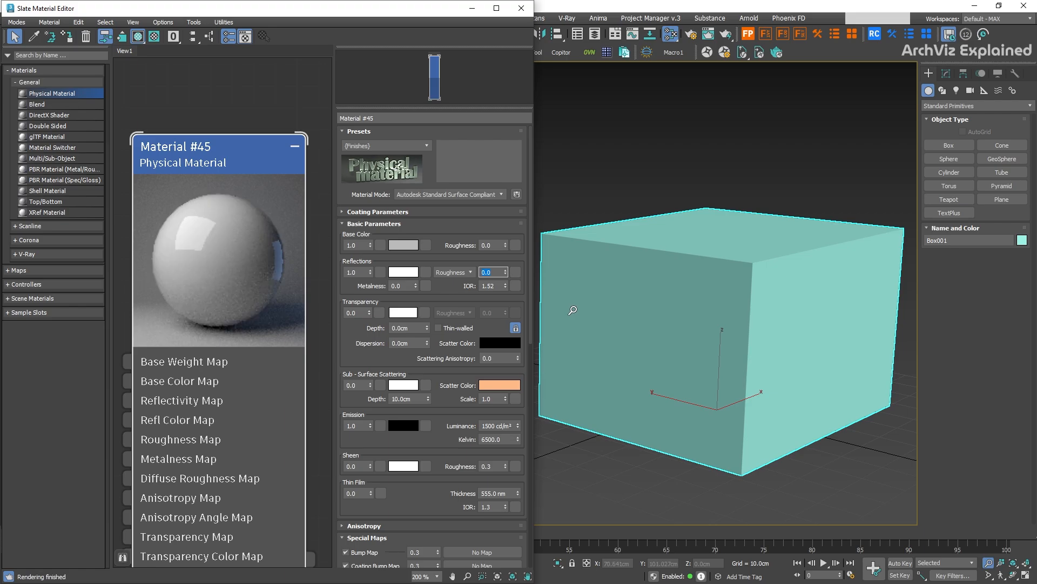
type("1")
key("Return")
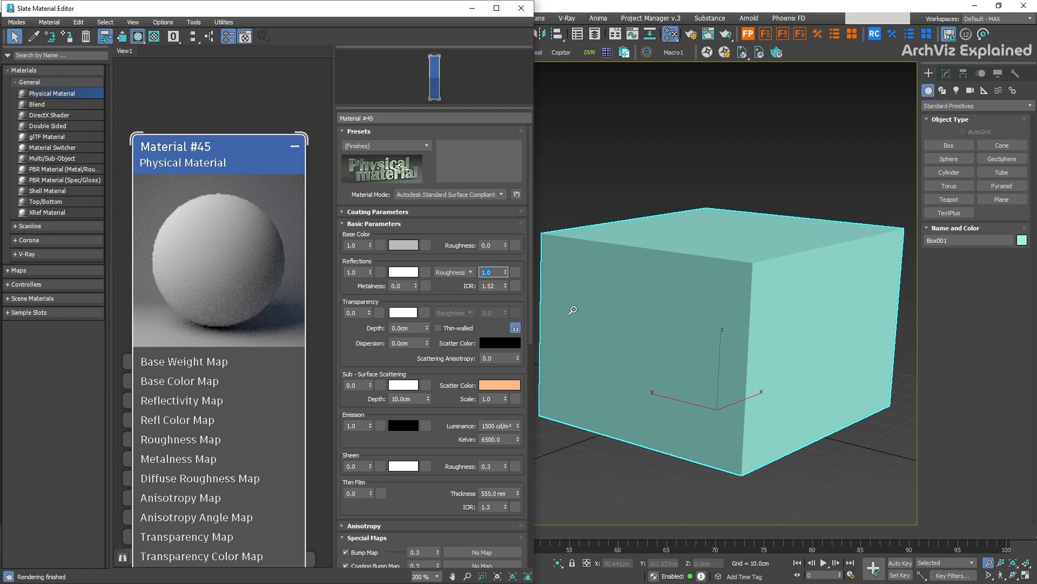
type("0.3")
key("Return")
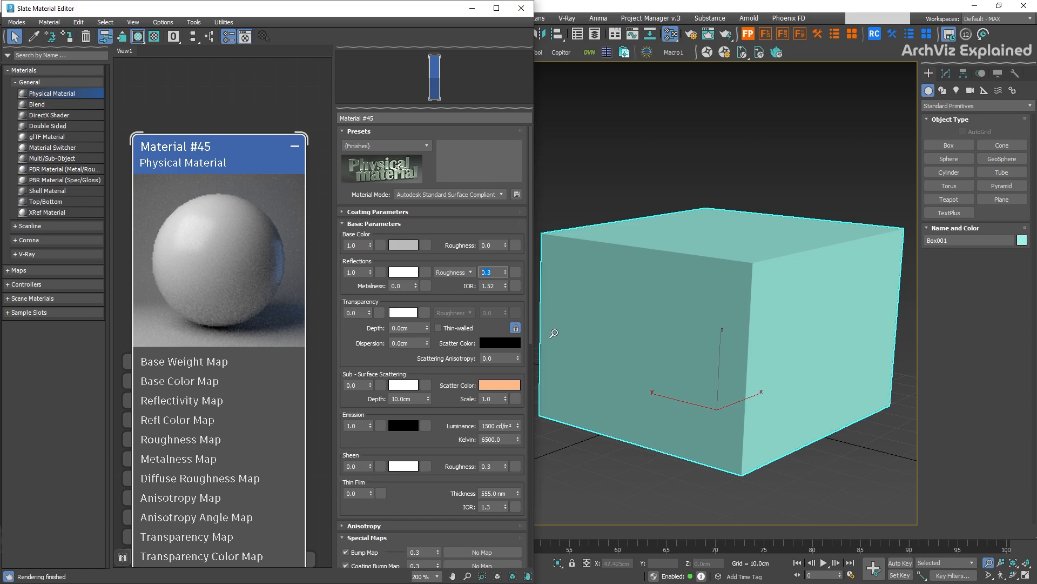
Step: Set the material's base color to a saturated blue, about hex 2767D7
left_click(404, 247)
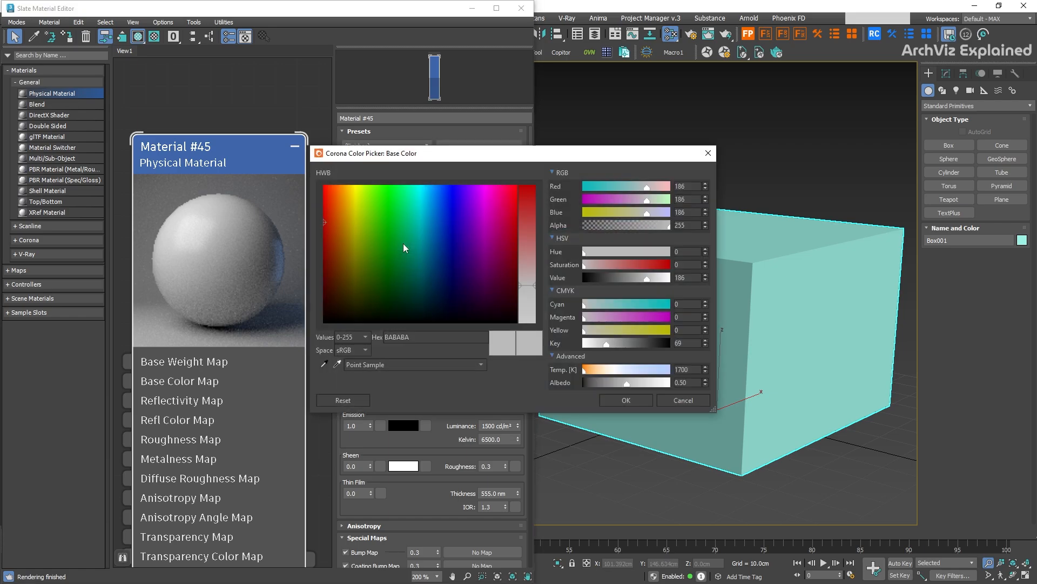
left_click(441, 206)
left_click(527, 219)
left_click_drag(526, 217, 527, 203)
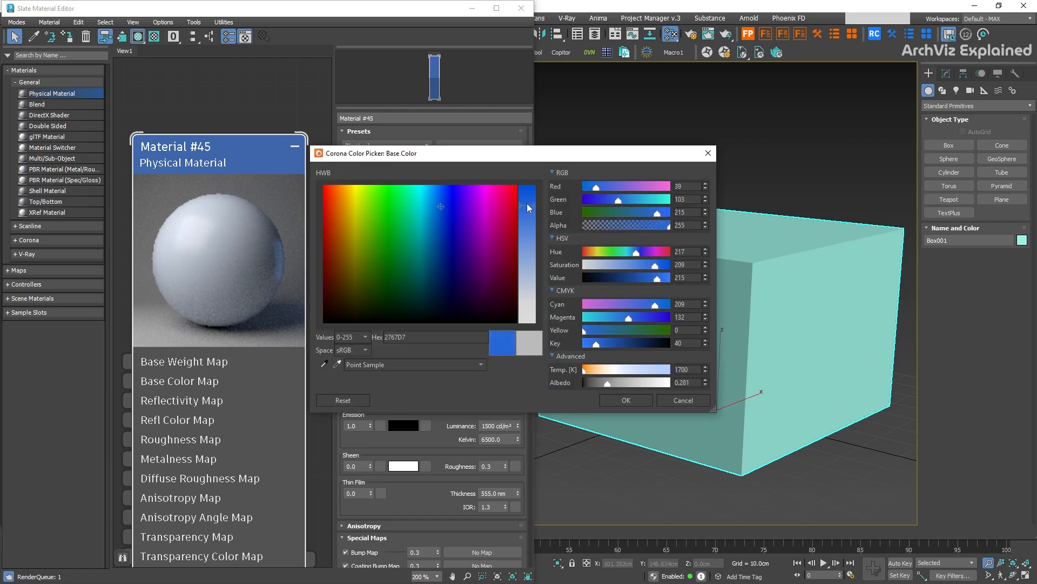
left_click(632, 401)
Step: Add a Bitmap map using red_brick_diff_4k.jpg and connect it to the material's Base Color Map slot
scroll(178, 331, "down", 1)
middle_click_drag(179, 331, 223, 260)
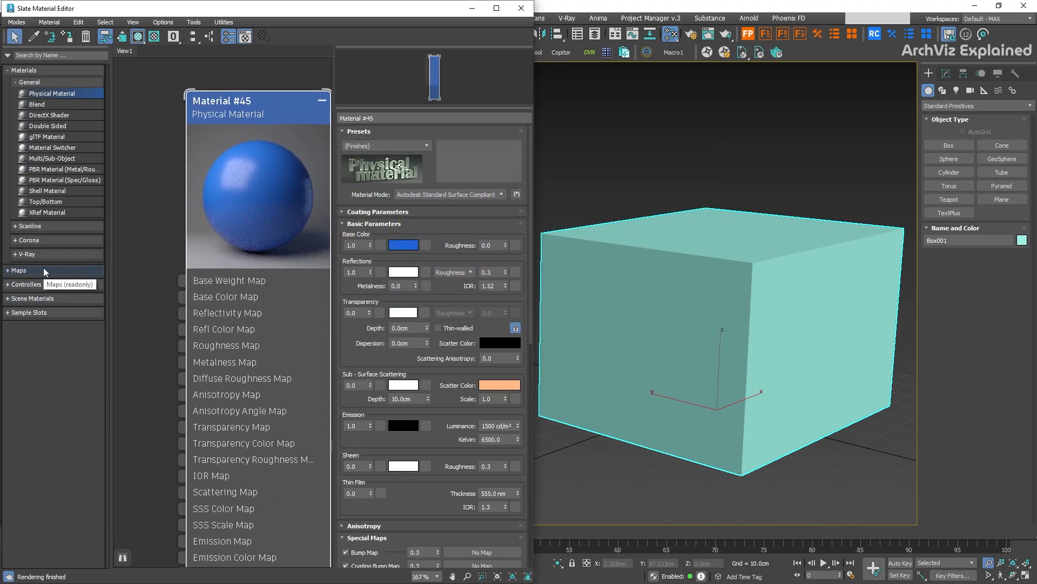
left_click(19, 270)
left_click_drag(75, 316, 147, 227)
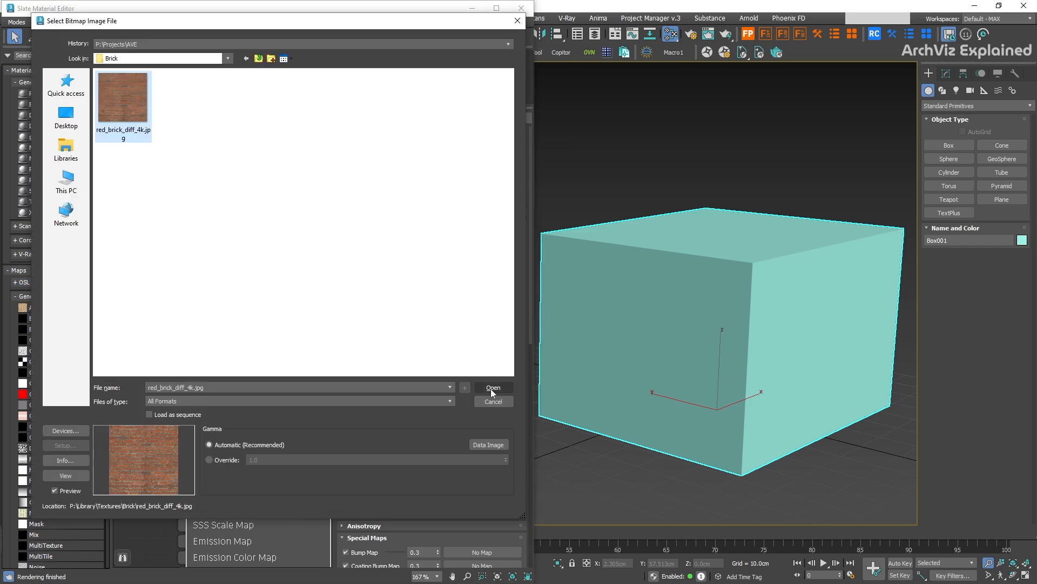
left_click(490, 388)
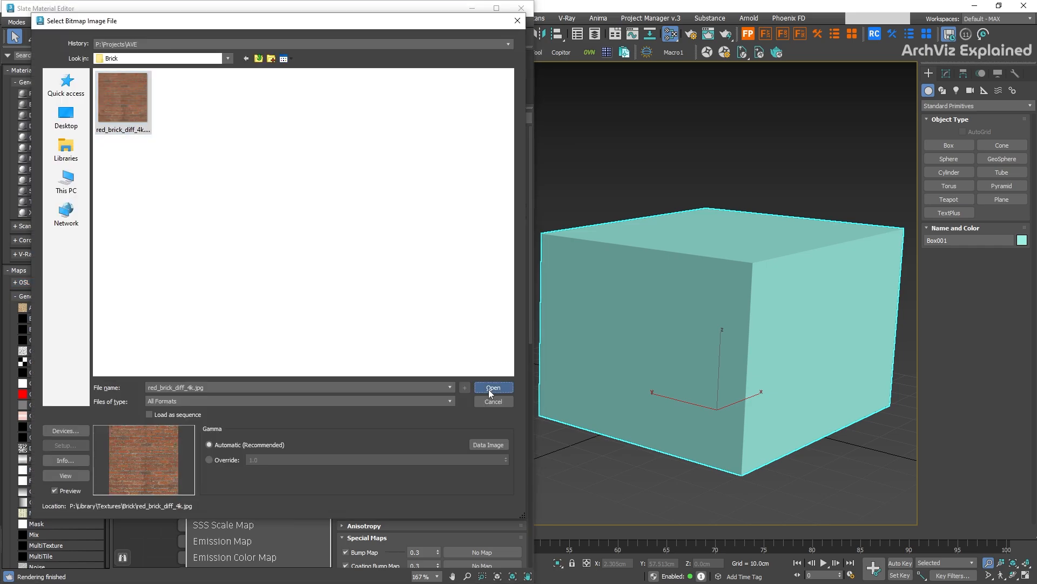
scroll(167, 240, "down", 2)
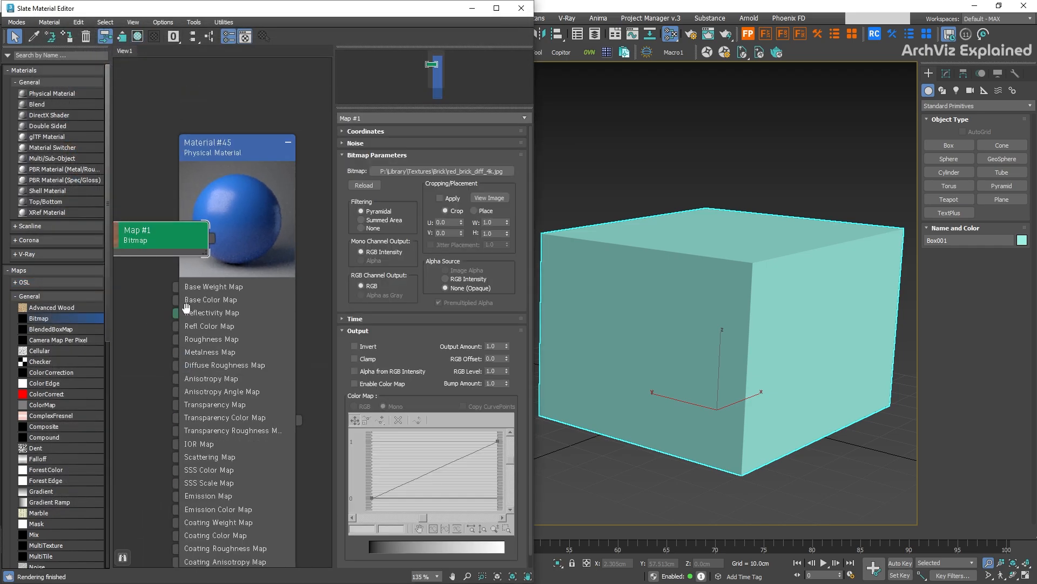
left_click_drag(254, 224, 273, 300)
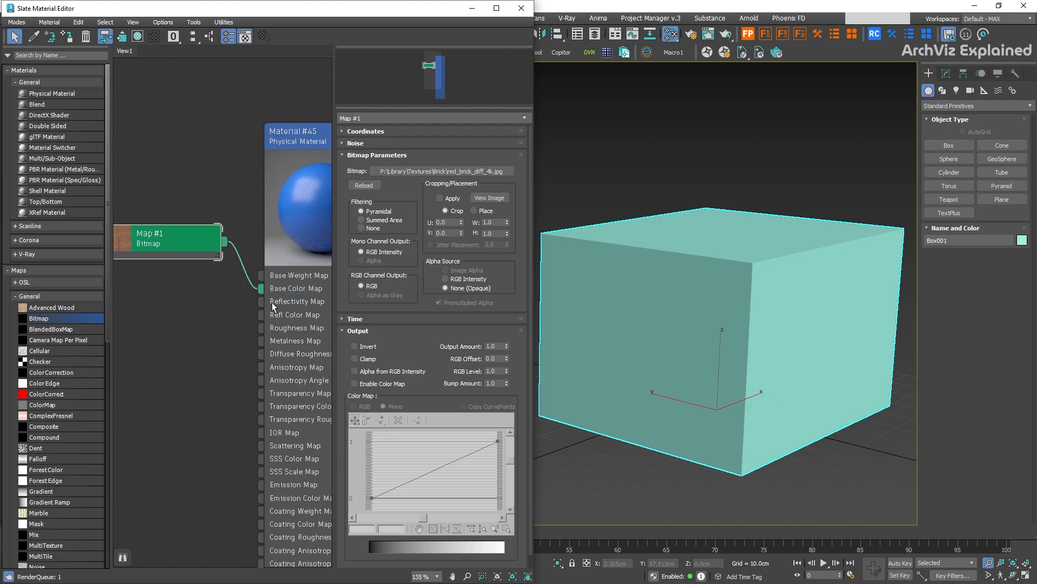
middle_click_drag(327, 200, 219, 212)
scroll(219, 212, "up", 1)
scroll(222, 213, "up", 3)
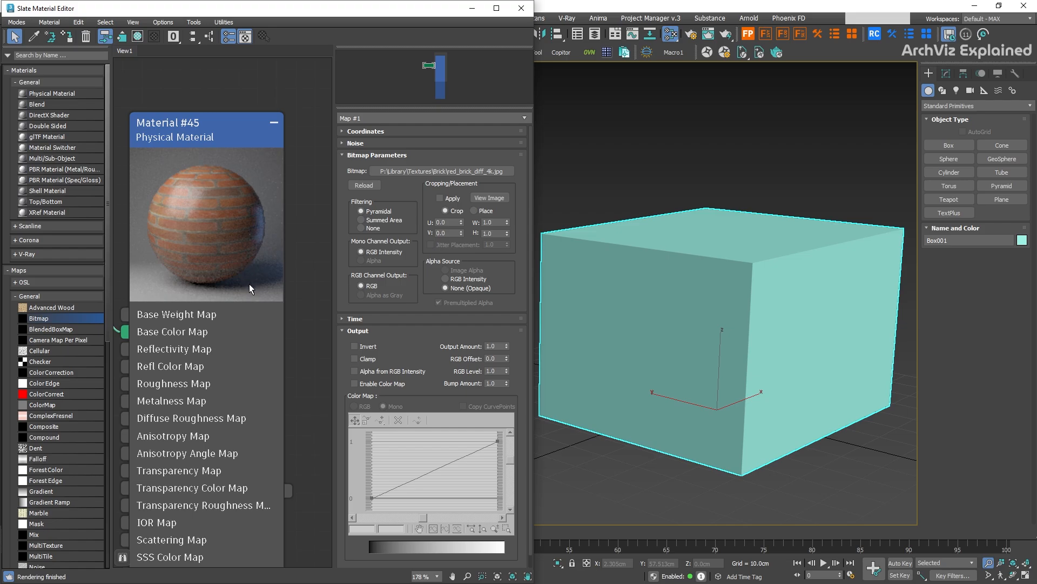
Step: Assign the brick material to the selected box with Assign Material to Selection, and undo the assignment
right_click(718, 269)
left_click_drag(721, 268, 718, 268)
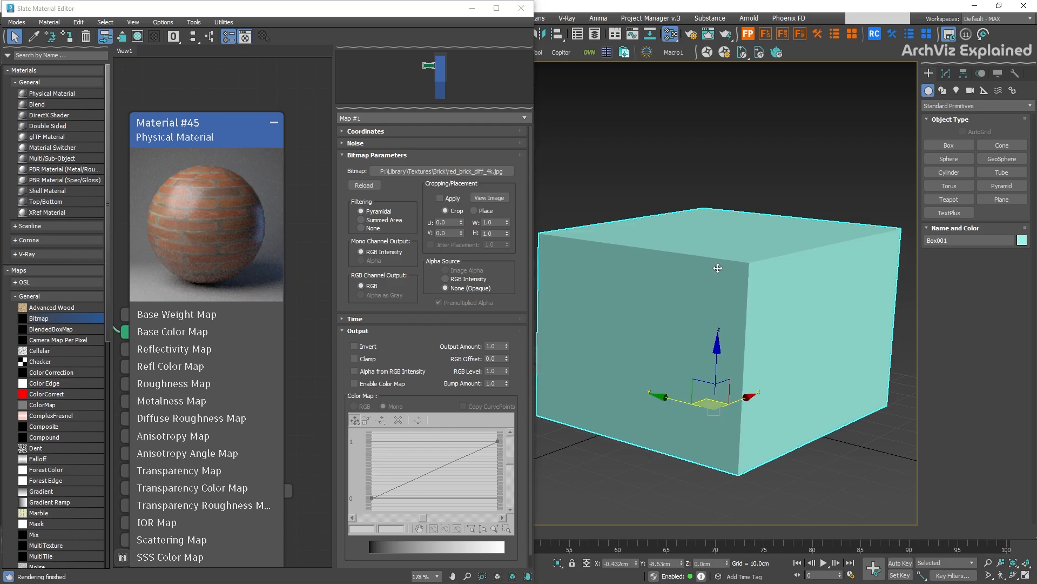
left_click(163, 157)
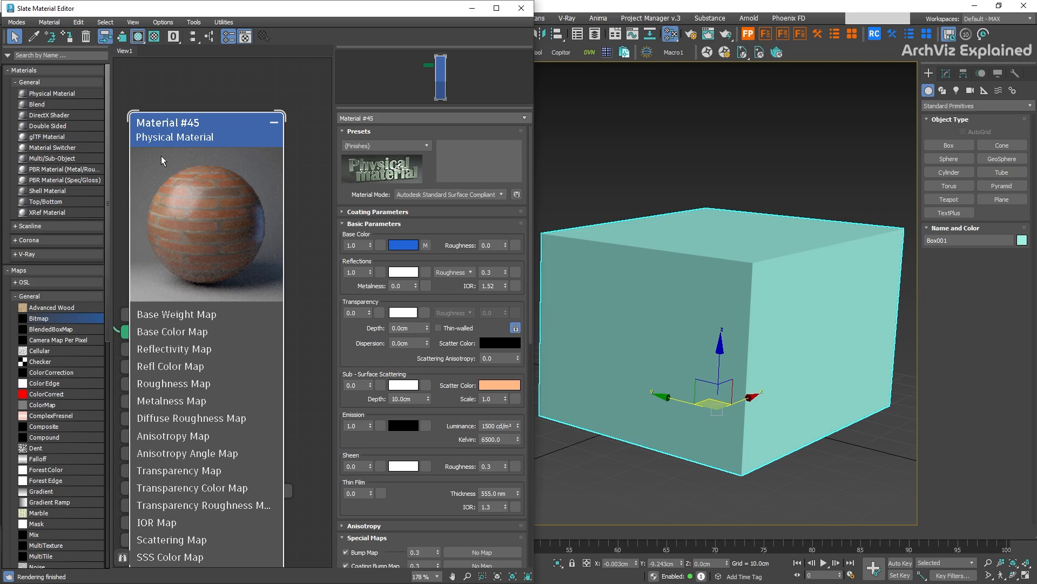
left_click(67, 37)
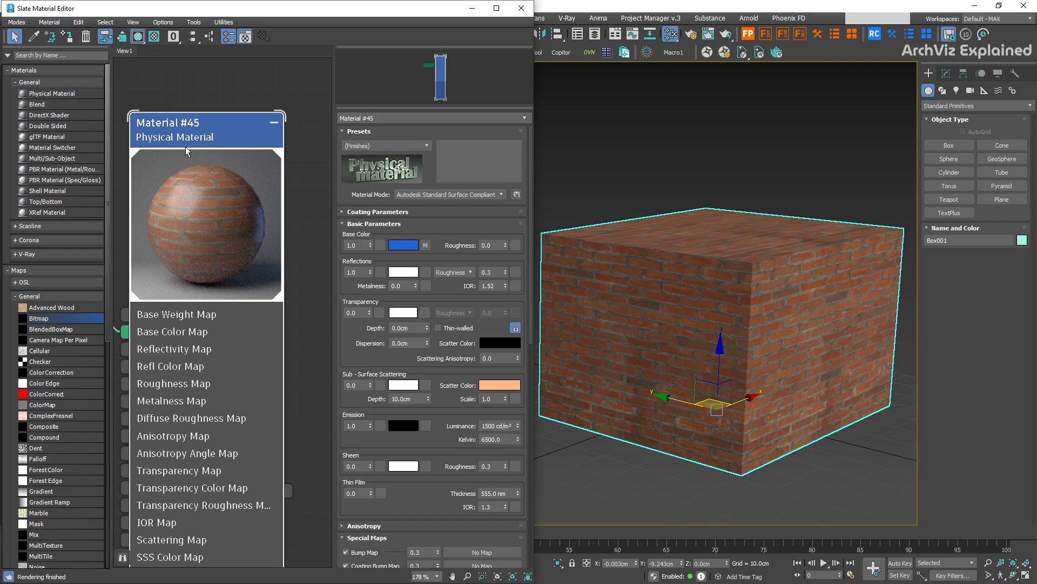
key("ctrl+z")
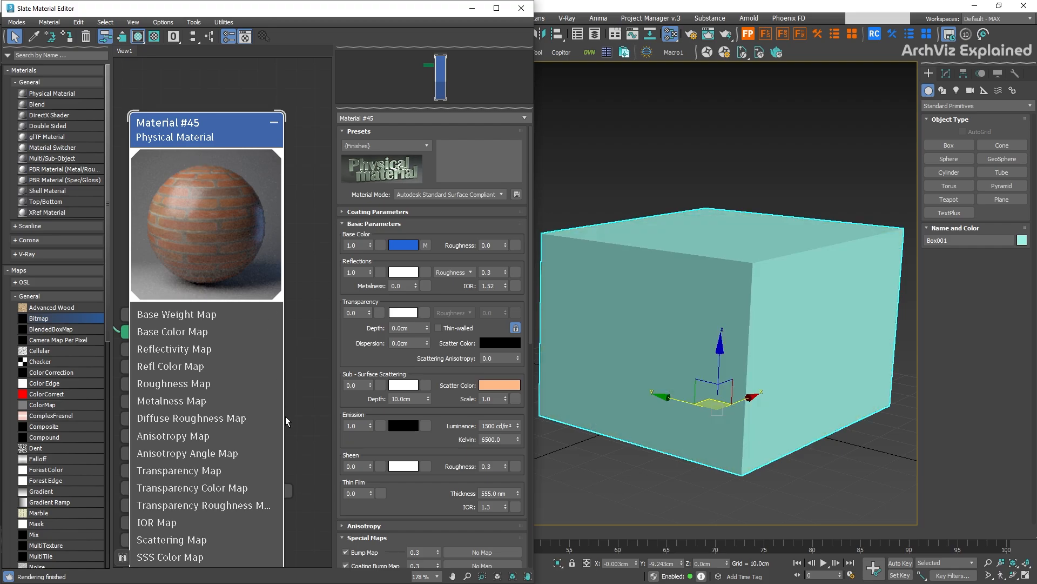
Step: Assign the brick material by linking its node output directly to the box in the viewport, and undo it
scroll(296, 440, "down", 1)
middle_click_drag(296, 441, 304, 346)
left_click_drag(290, 400, 723, 322)
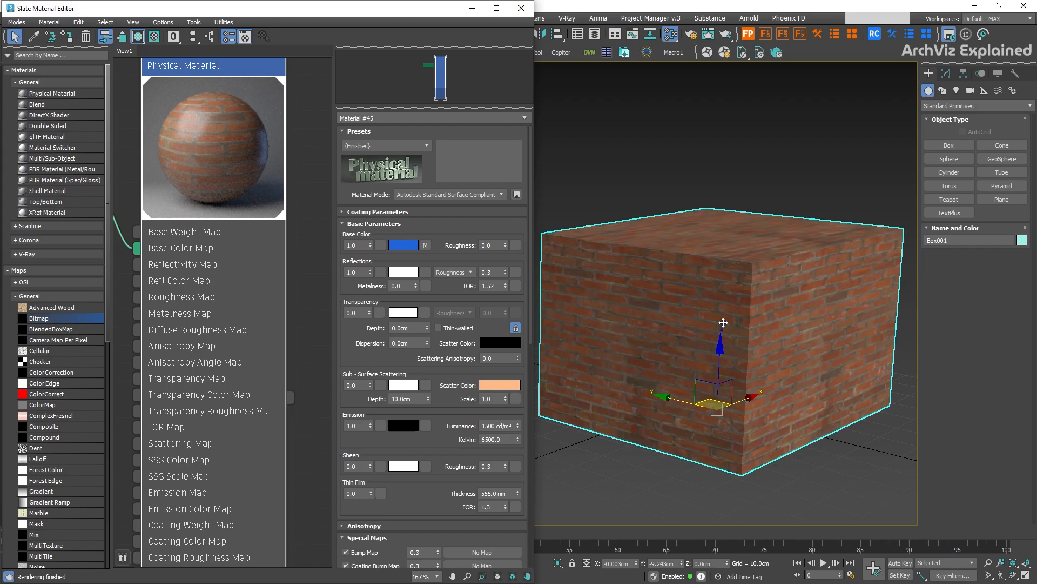
key("ctrl+z")
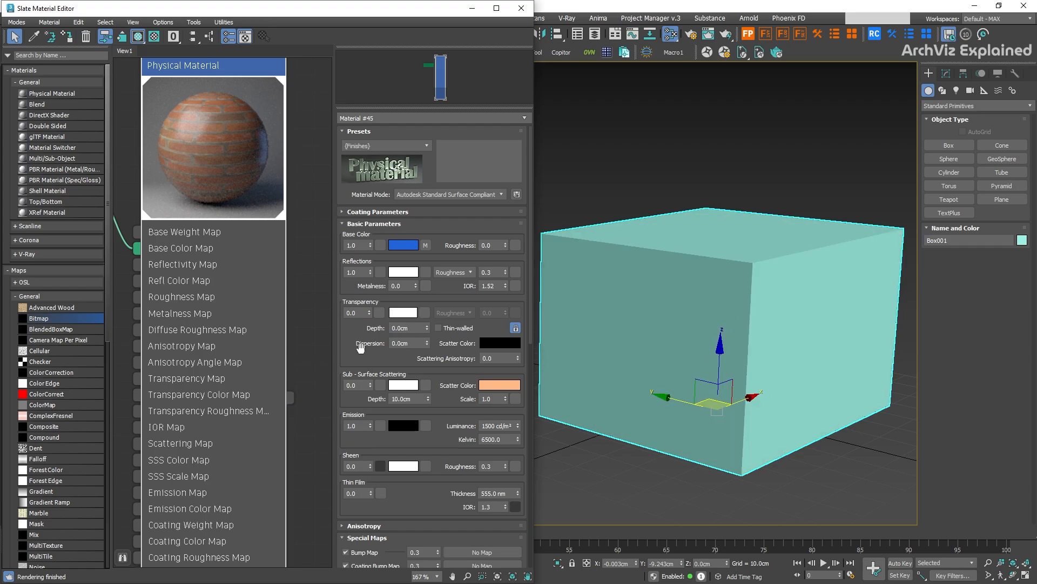
Step: Assign the brick material to the selected box from the material node's own options
right_click(205, 153)
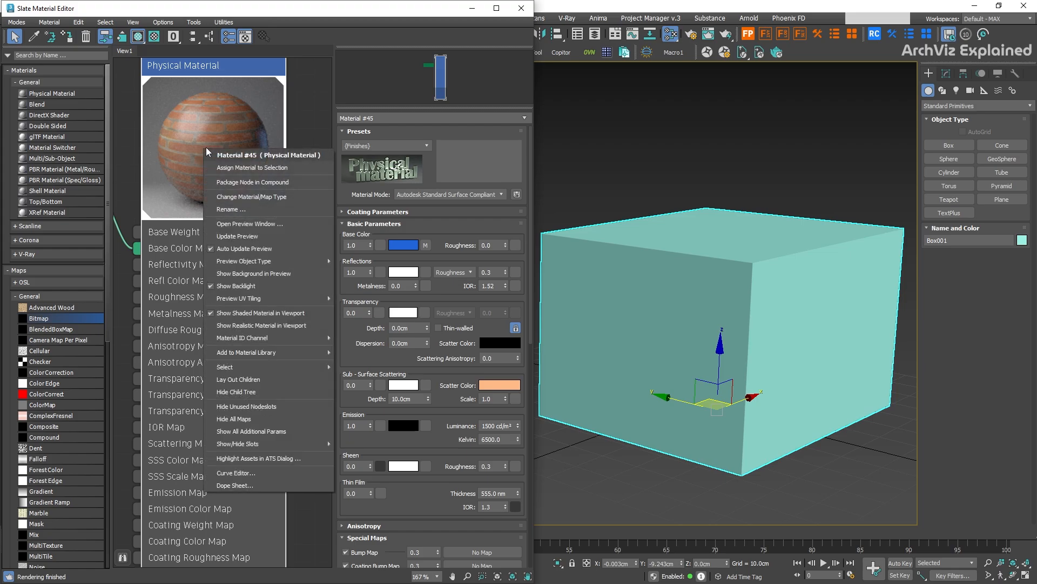
left_click(252, 168)
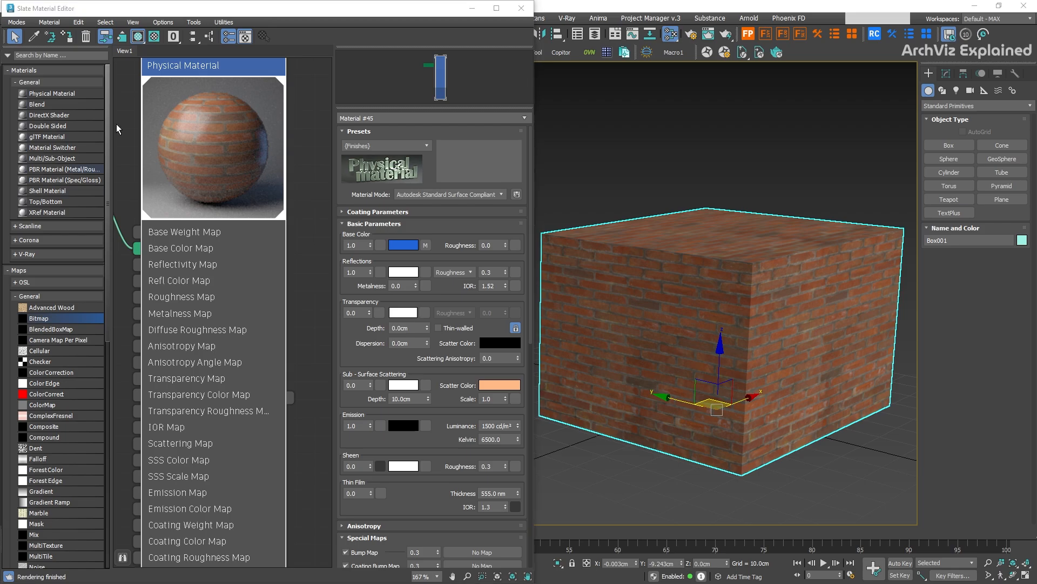
Step: Toggle Show Shaded Material in Viewport off and on for the brick material to compare the box's display
left_click(140, 40)
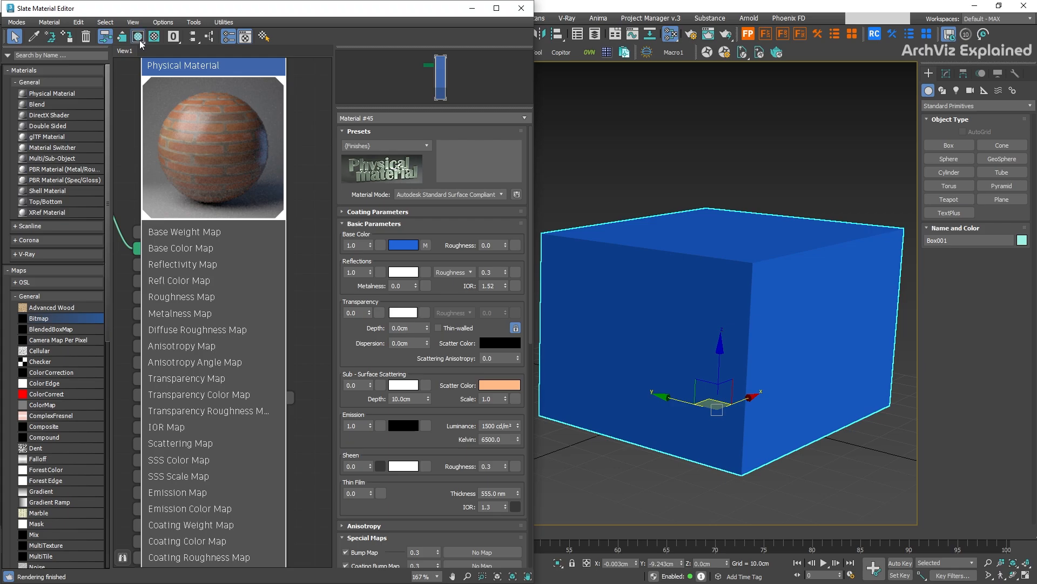
left_click(140, 40)
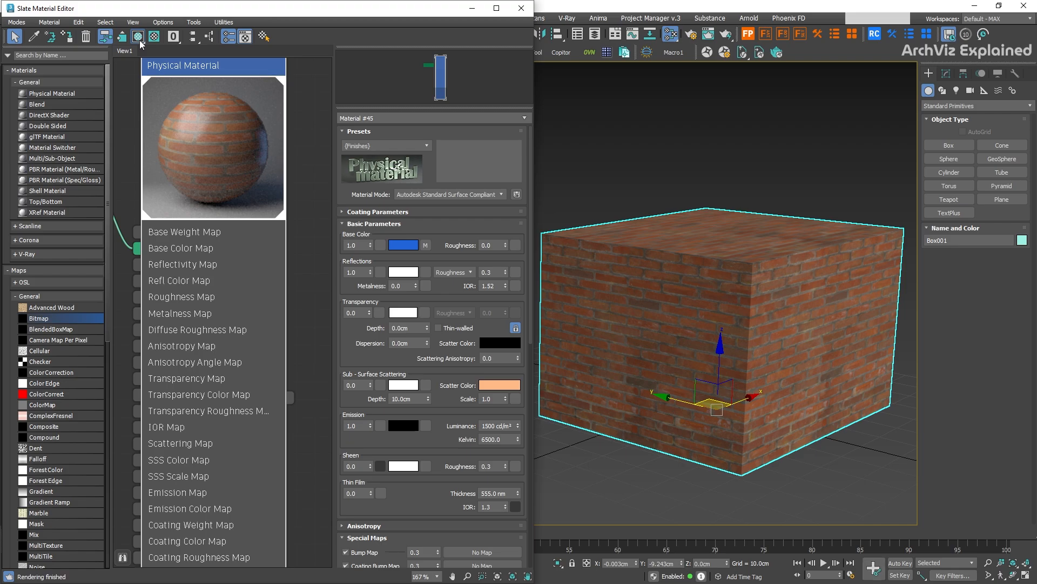
left_click(139, 40)
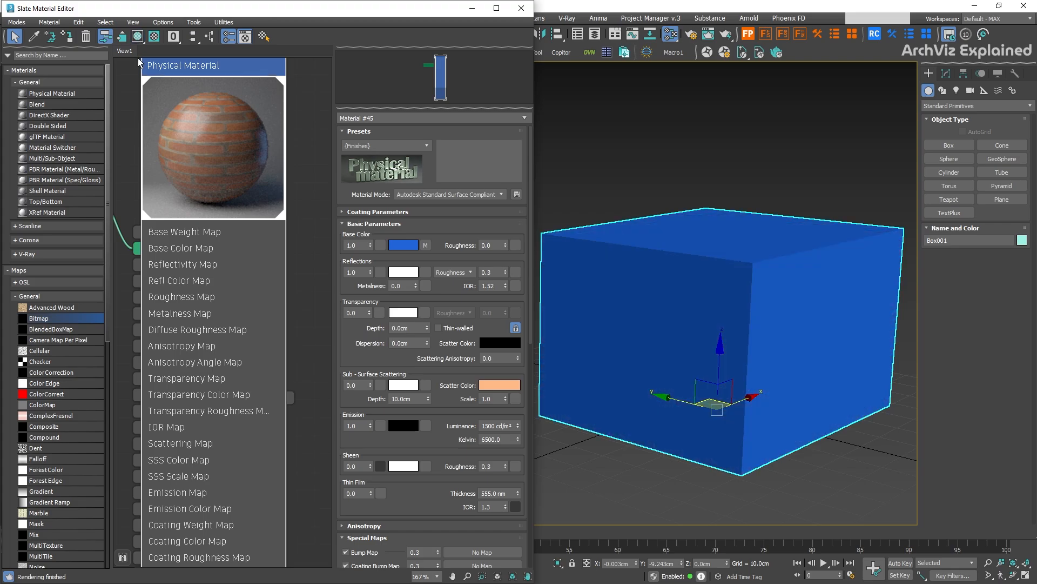
left_click(137, 40)
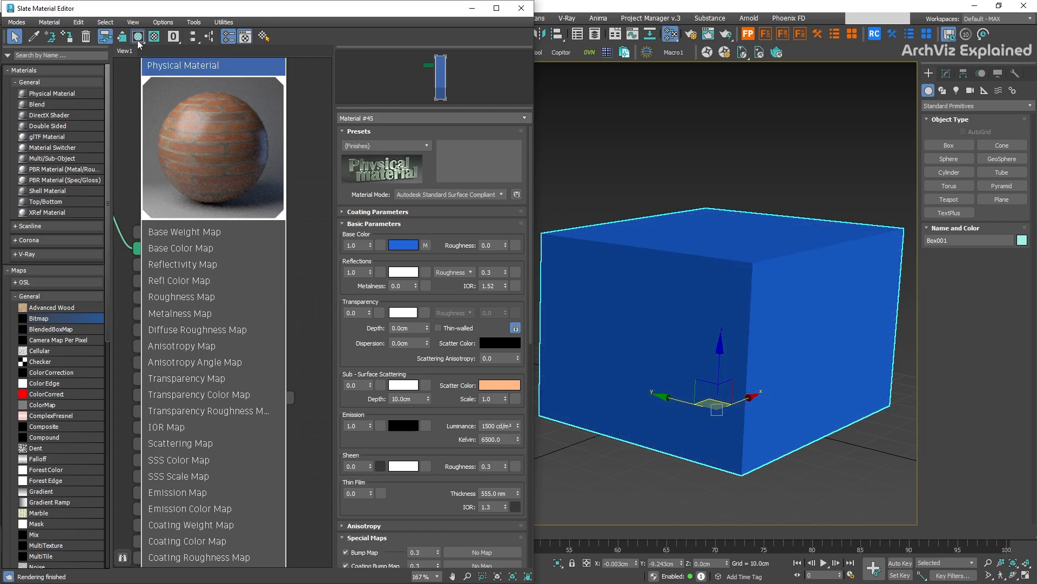